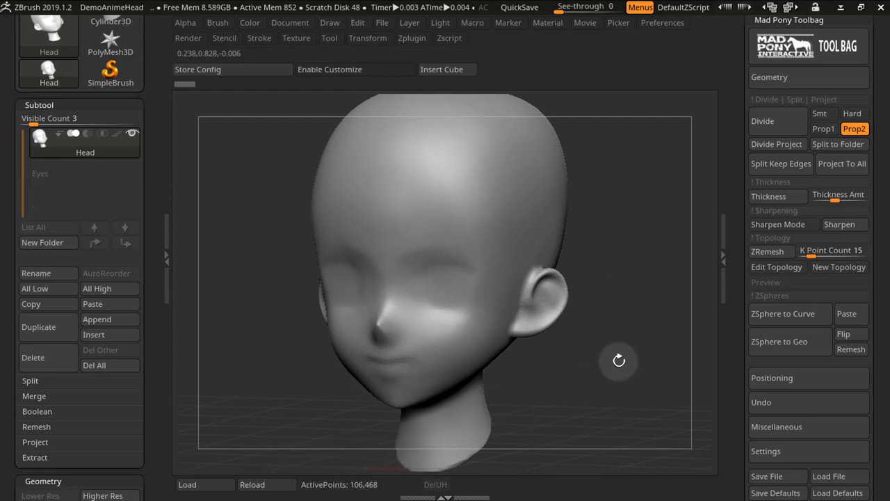
- Start Edit Topology on the Head subtool, accept the lower-resolution ZRemesher duplicate, and select a topology point on the face
left_click(771, 268)
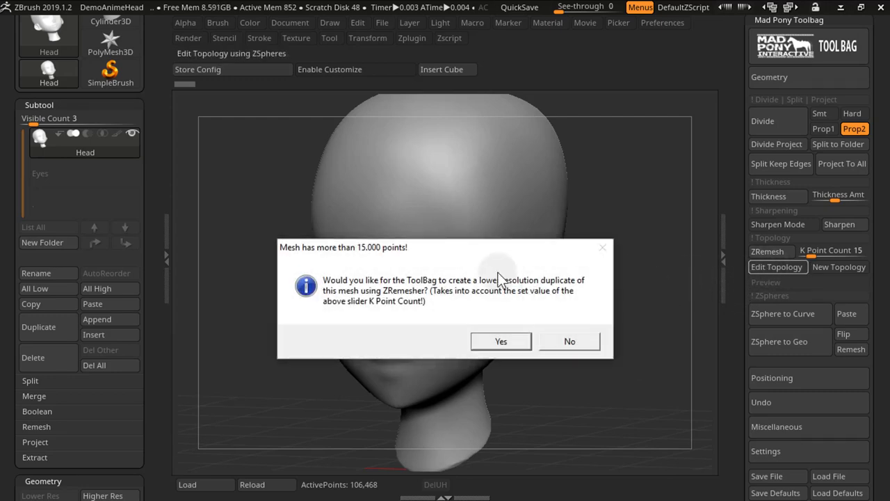
left_click_drag(460, 251, 435, 220)
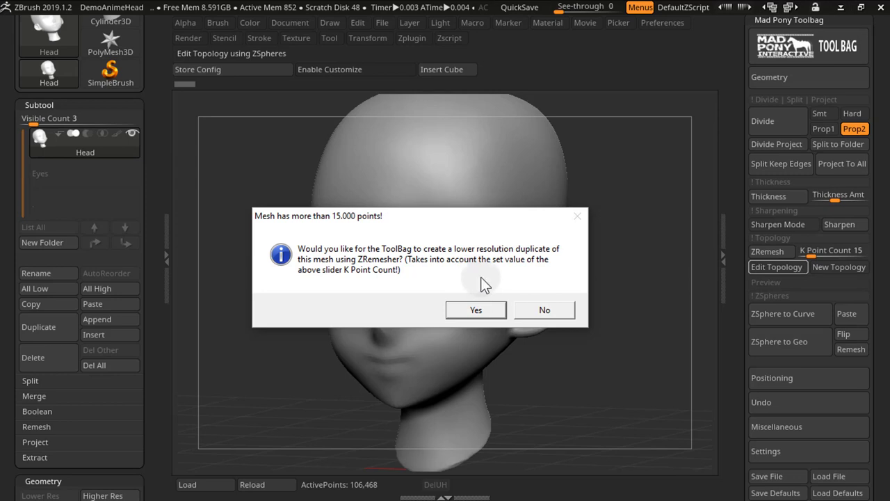
left_click(479, 309)
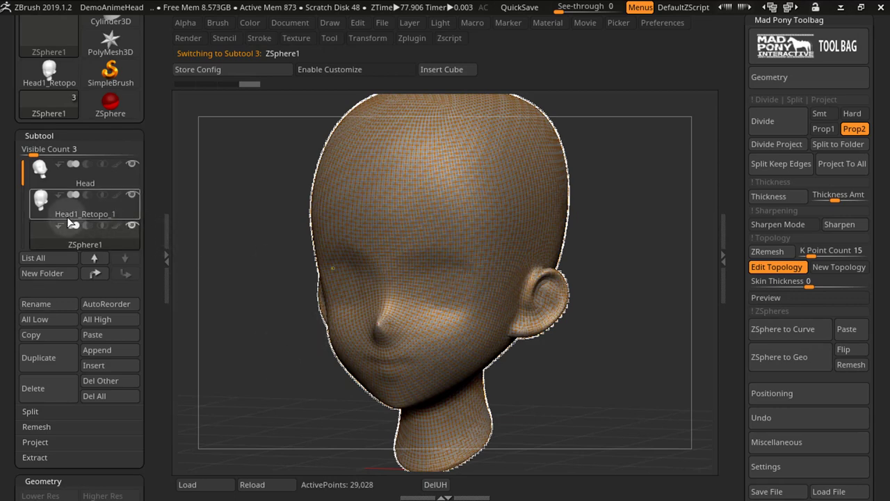
mouse_move(80, 217)
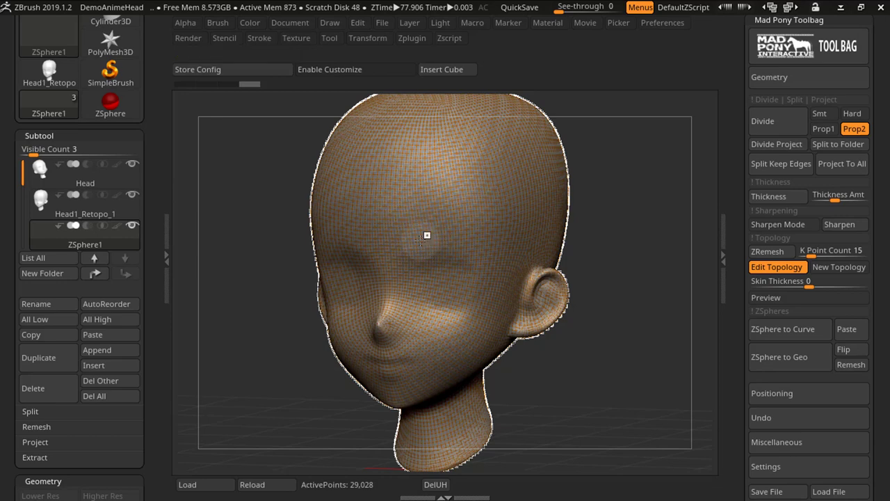
right_click_drag(431, 256, 698, 322, "ctrl")
right_click_drag(477, 231, 521, 248, "ctrl")
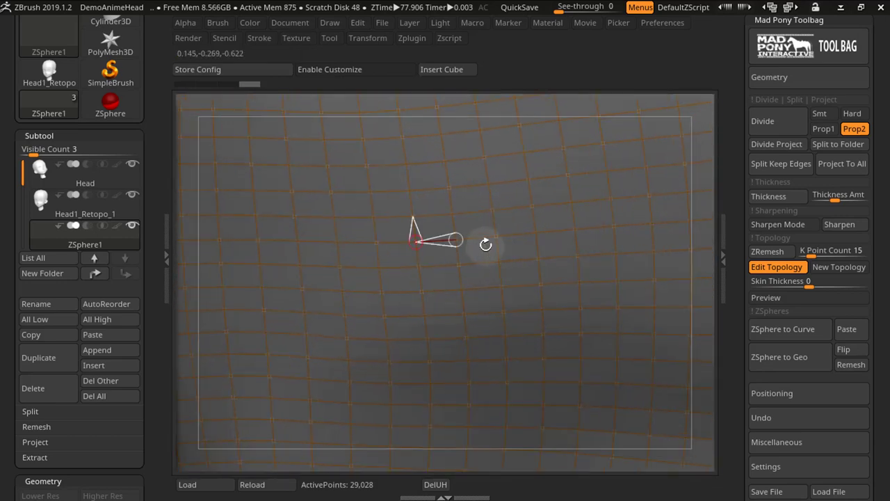
- Review the tool's Topology settings and the built-in help on Edit Topology's point-editing operations
left_click_drag(149, 225, 149, 159)
scroll(149, 159, "down", 5)
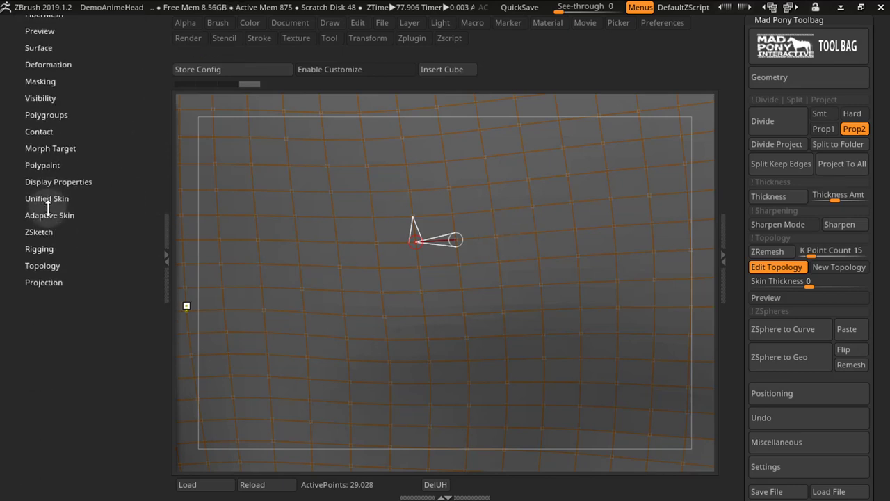
left_click(47, 264)
mouse_move(75, 280)
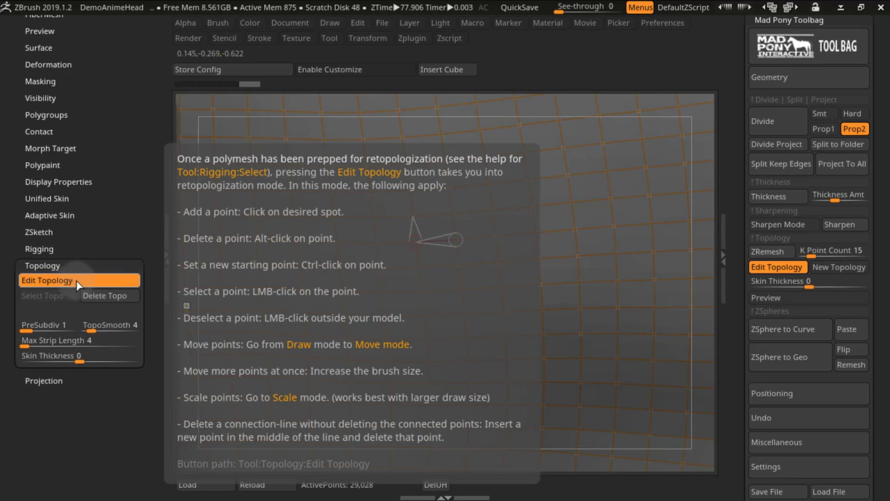
- Try deleting a facial topology point and adding a replacement connected to two neighbouring points, and undo the last edits
left_click(456, 240, "alt")
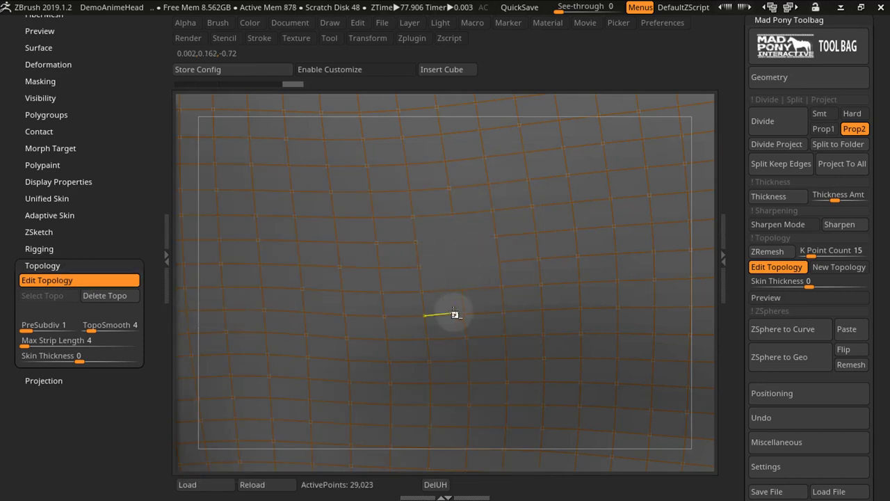
left_click(415, 235)
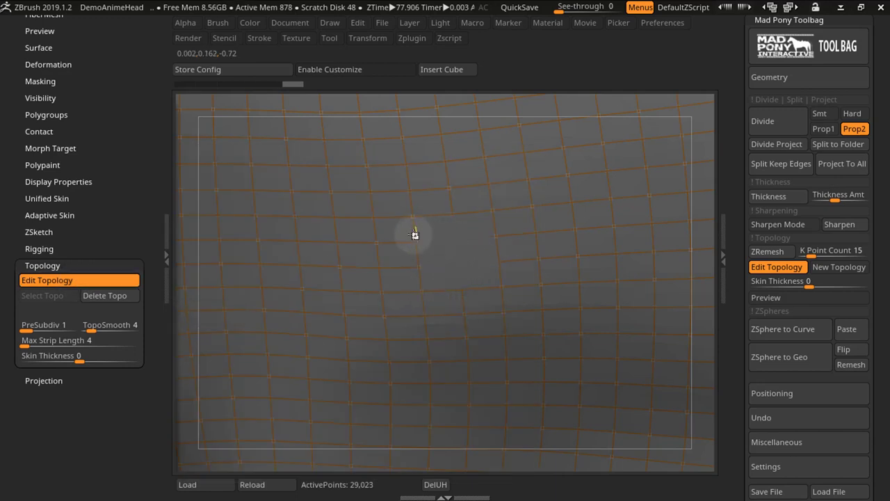
left_click(413, 216)
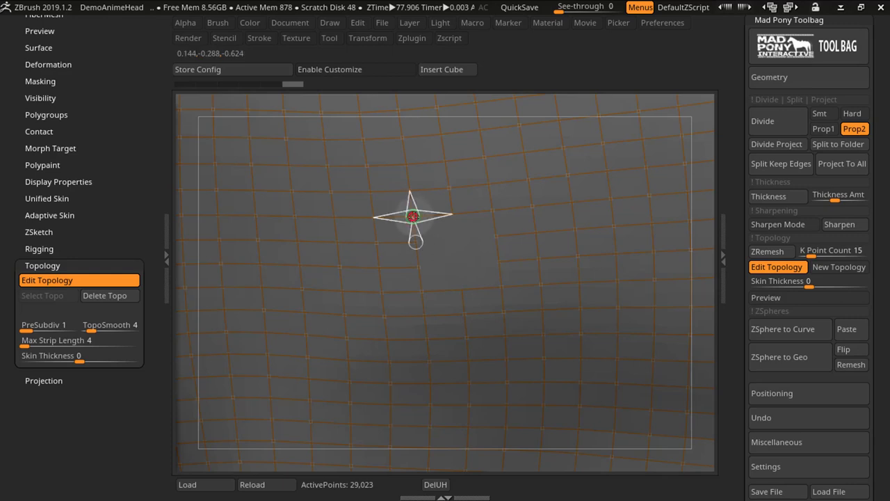
left_click(452, 243)
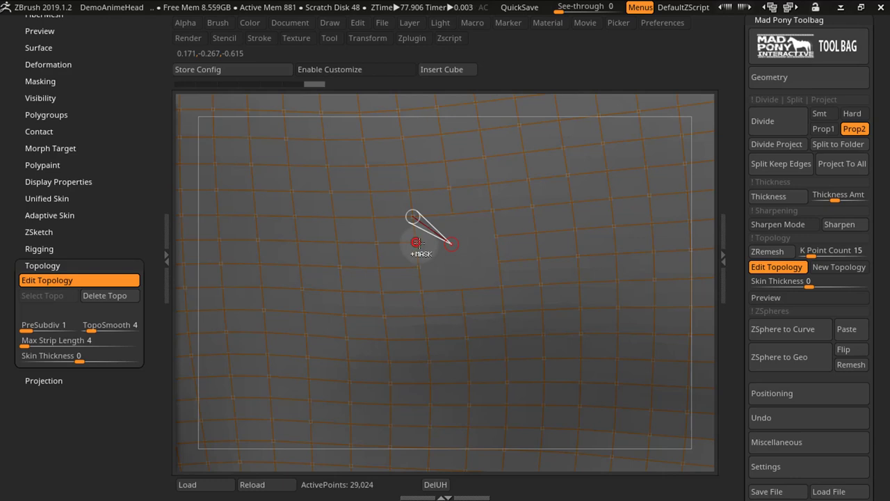
left_click(416, 246)
left_click(451, 243)
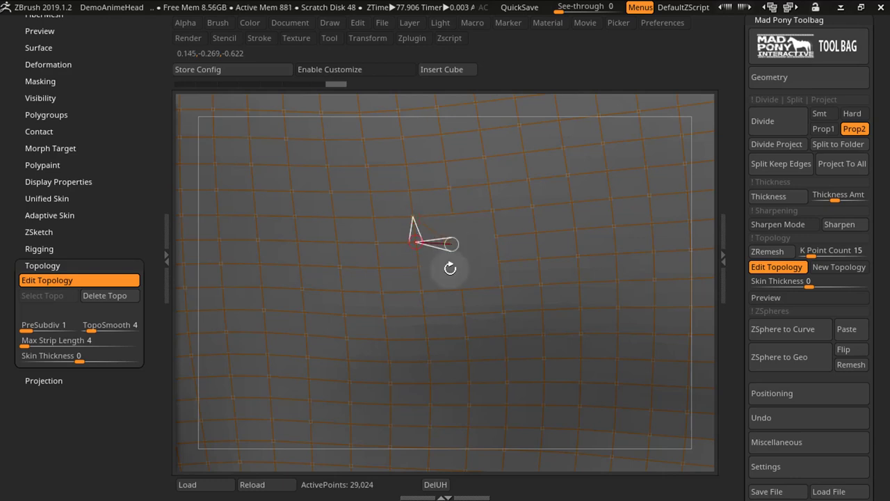
key("ctrl+z")
key("ctrl+z")
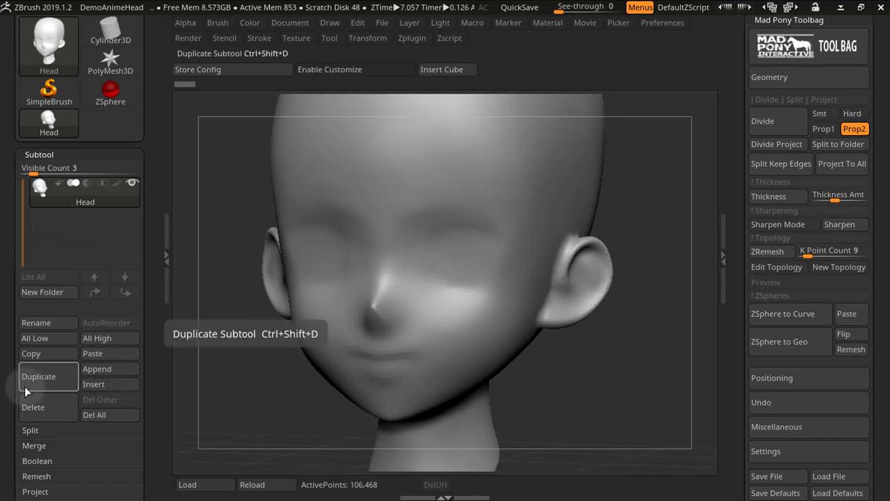
- Duplicate the Head subtool and open the ZRemesher settings for the copy
left_click(33, 377)
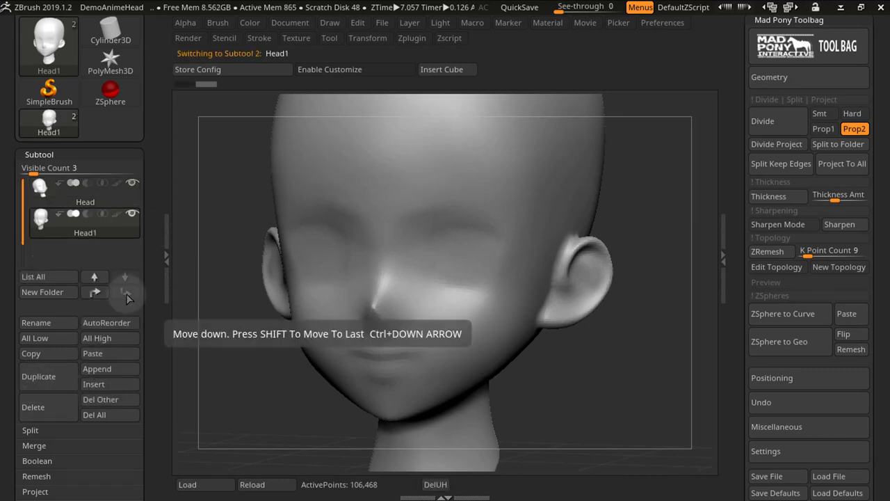
left_click_drag(147, 279, 149, 148)
left_click(67, 379)
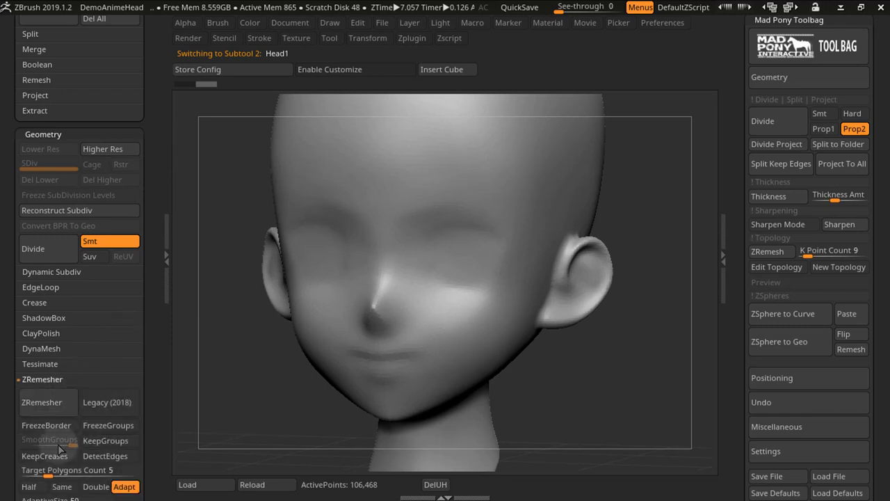
left_click_drag(147, 436, 153, 403)
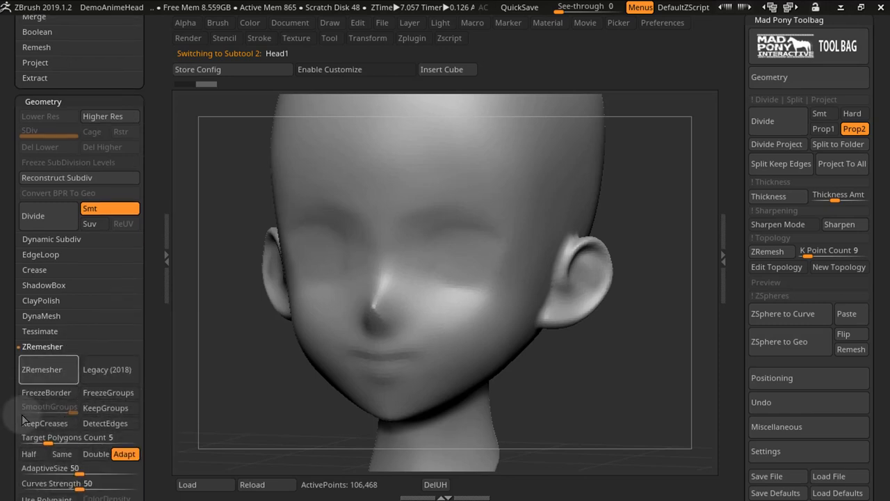
left_click_drag(651, 295, 611, 295)
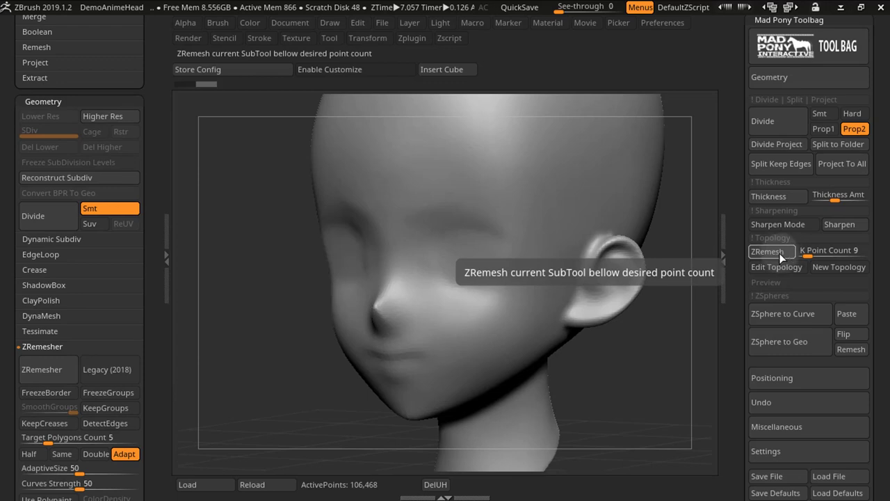
- ZRemesh the duplicated head with K Point Count set to 5 and display its polygon wireframe
left_click(807, 254)
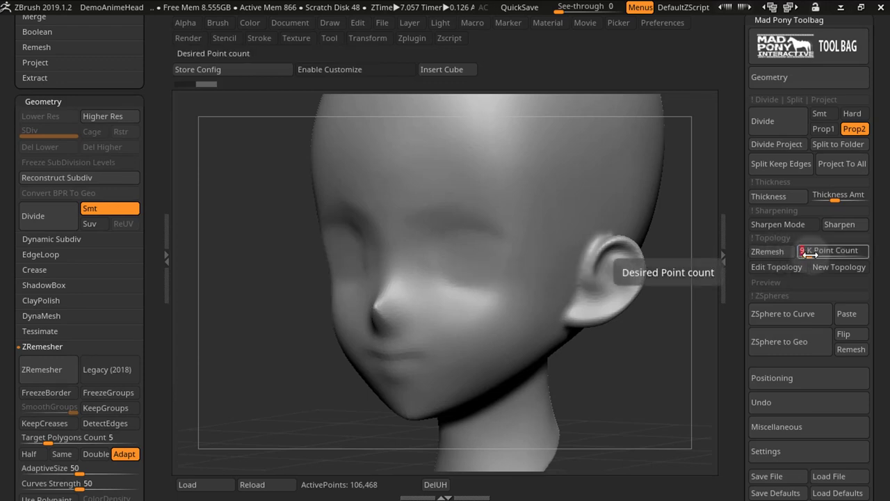
key("Return")
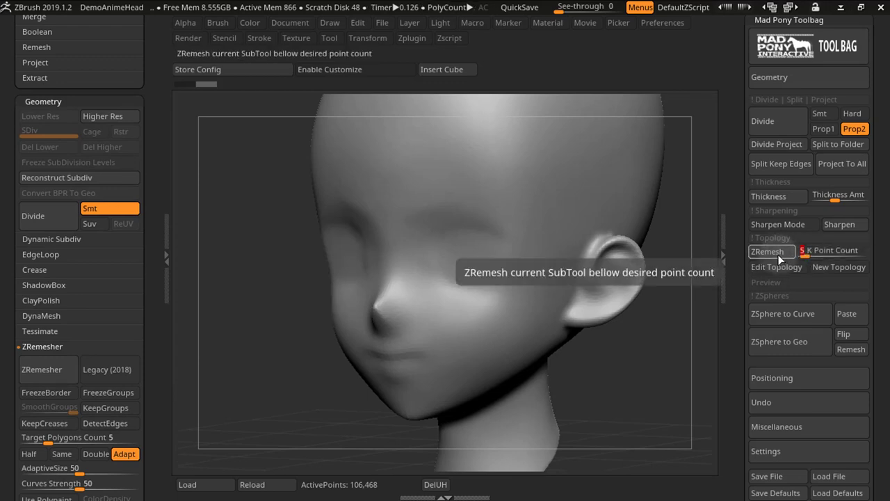
left_click(779, 257)
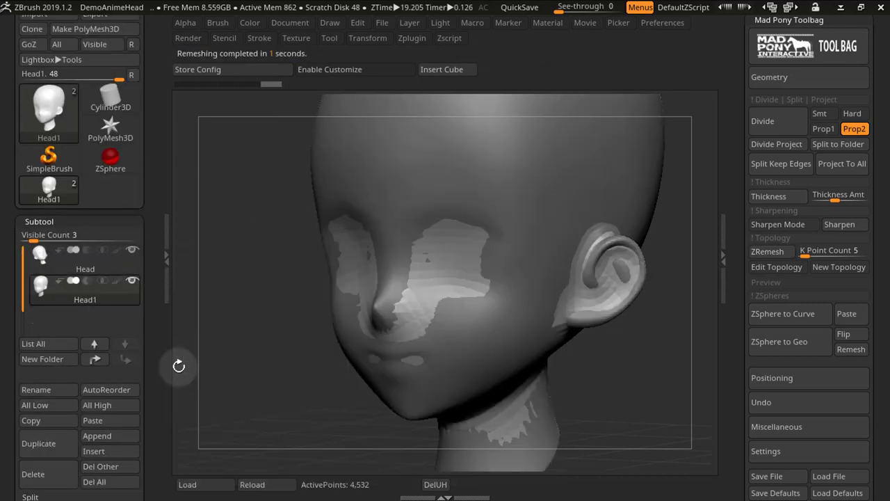
key("shift+f")
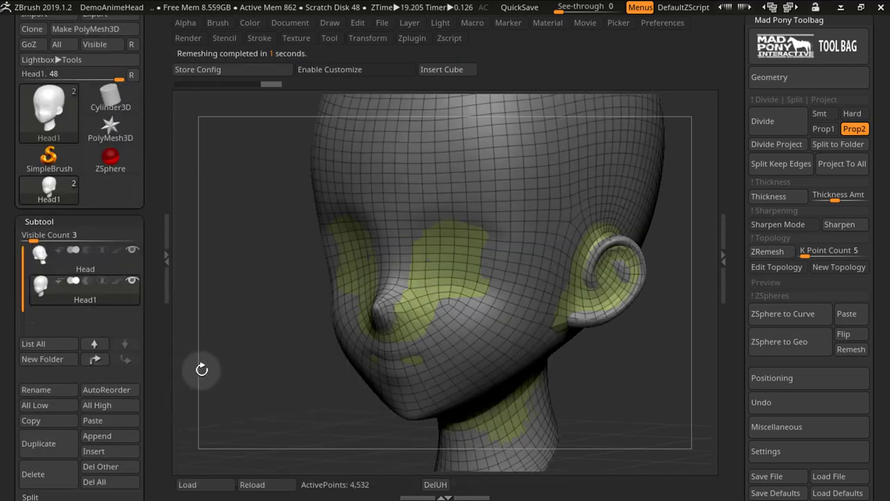
left_click_drag(201, 369, 264, 360)
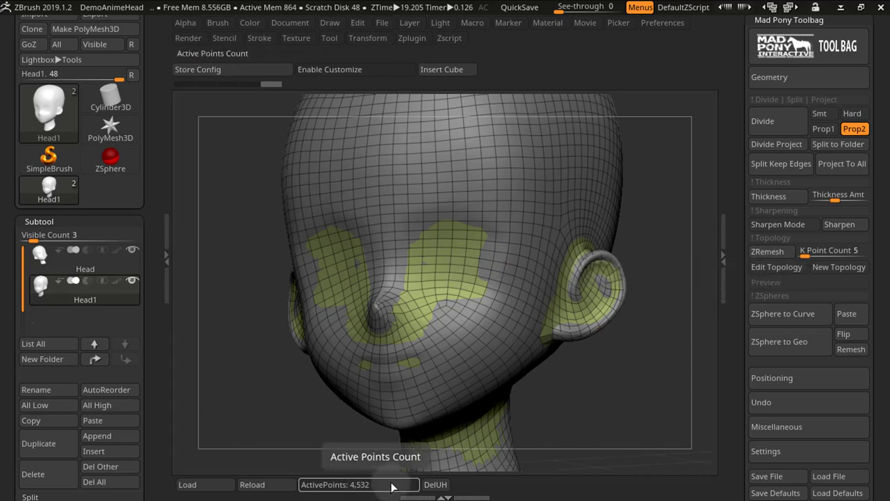
- Enter Edit Topology on the remeshed head duplicate and select a topology point near the eye
left_click(776, 267)
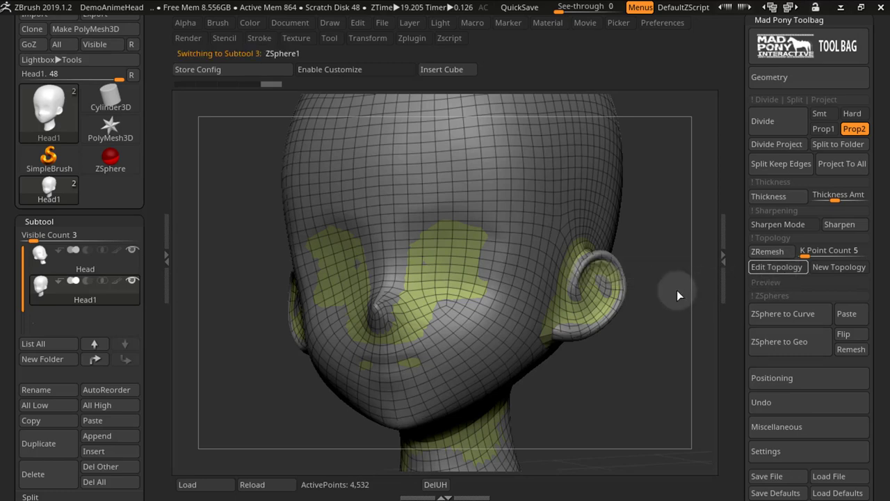
left_click_drag(651, 376, 658, 397)
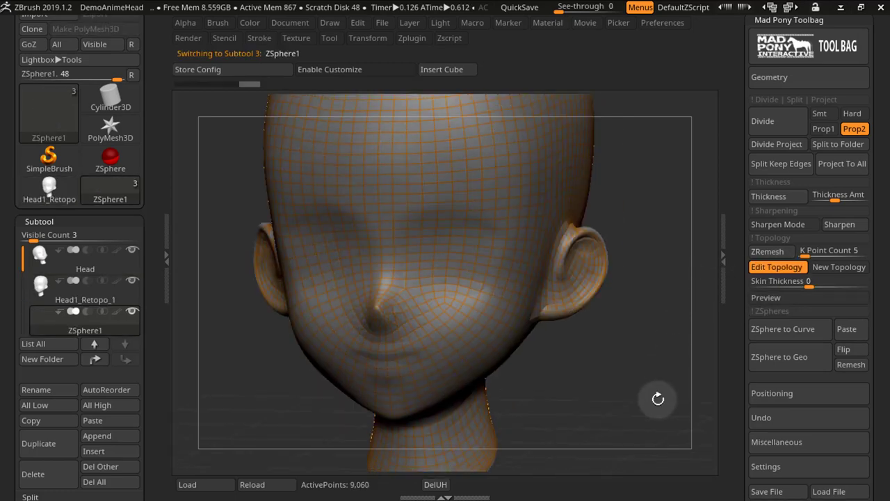
left_click_drag(566, 354, 665, 385, "alt")
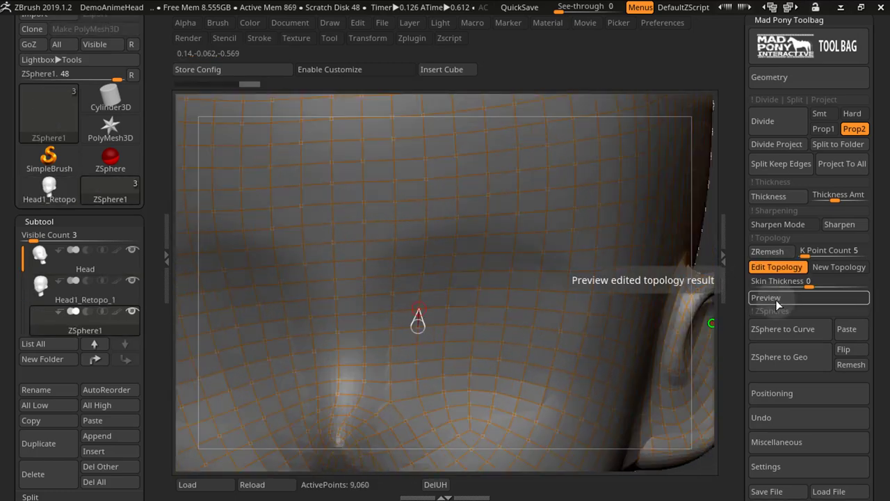
- Preview the edited topology result and examine the head mesh from several angles, including from below
left_click(775, 298)
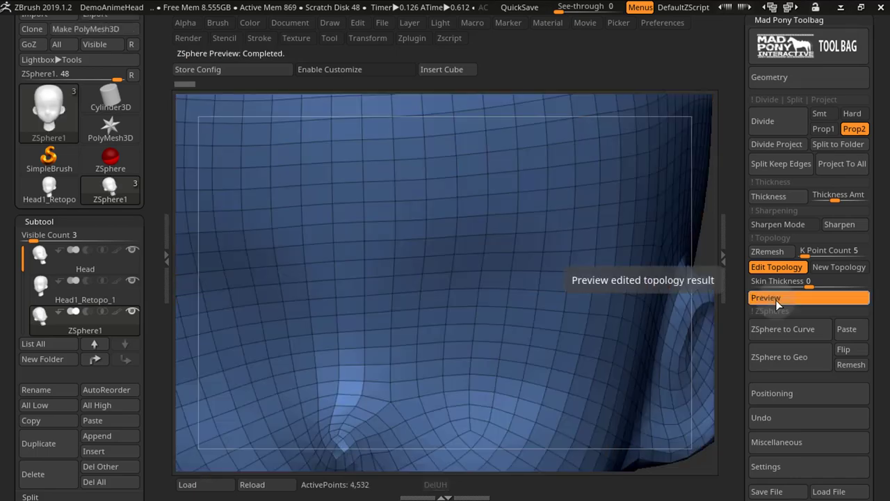
left_click_drag(549, 315, 528, 386)
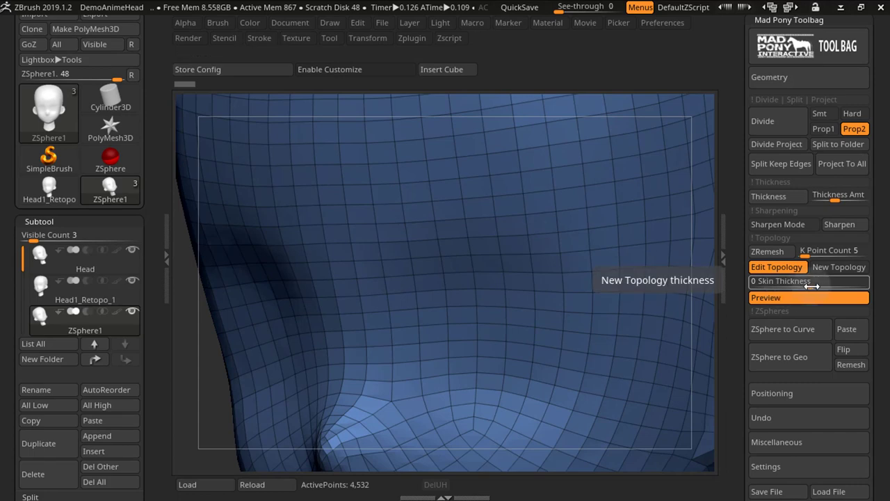
left_click_drag(586, 303, 341, 289)
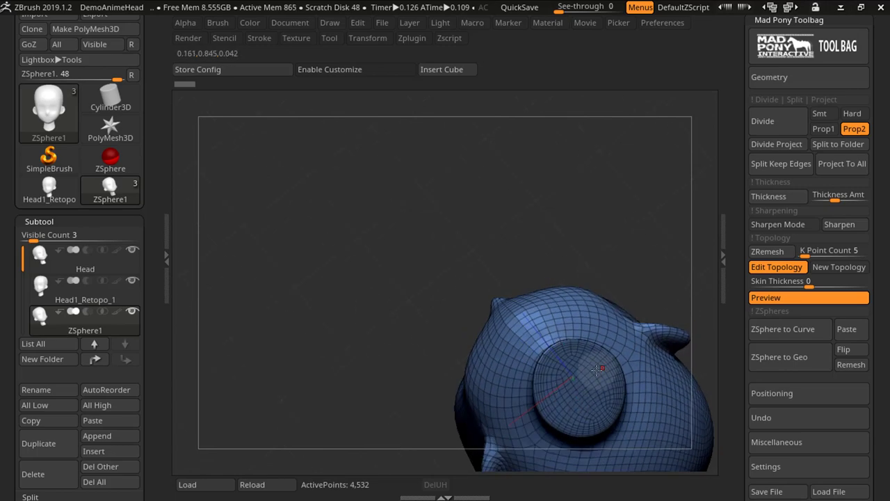
left_click_drag(567, 230, 519, 424)
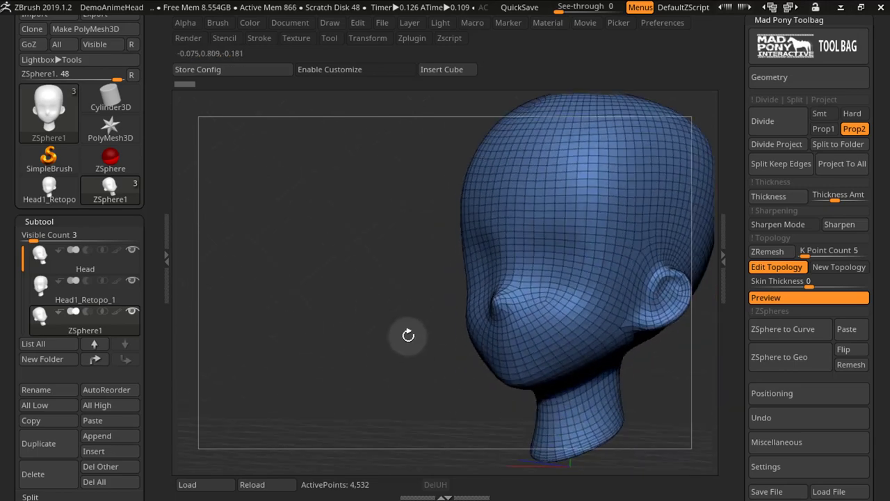
left_click_drag(397, 337, 320, 320)
left_click_drag(633, 373, 642, 399)
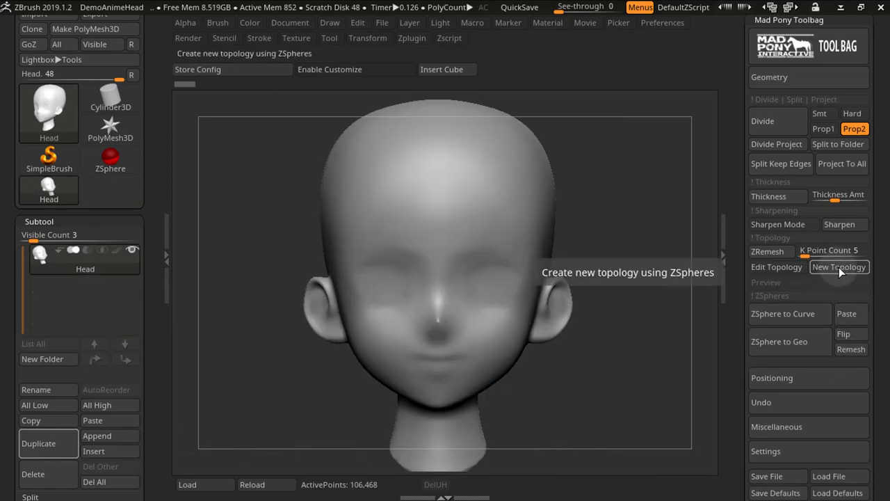
- Create a new ZSphere topology for the original Head subtool, framing the face around the eyes
left_click(839, 267)
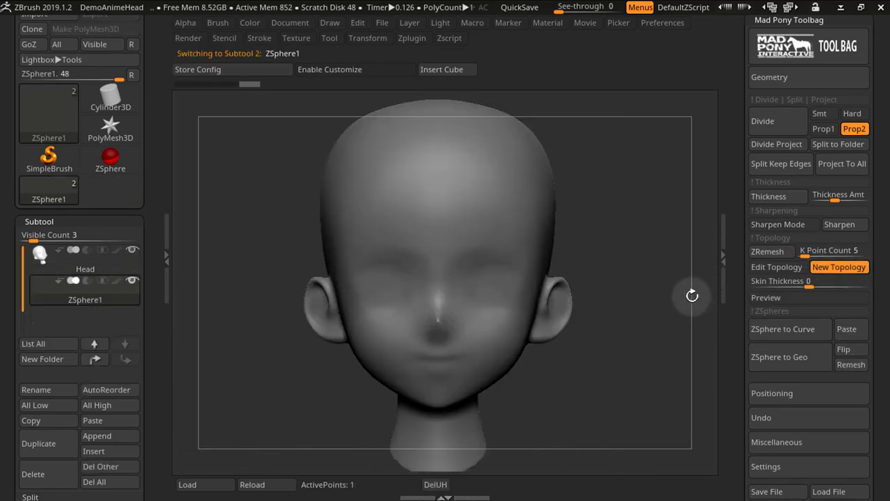
left_click_drag(689, 298, 622, 274)
left_click_drag(496, 265, 612, 302, "alt")
left_click_drag(510, 247, 593, 350, "alt")
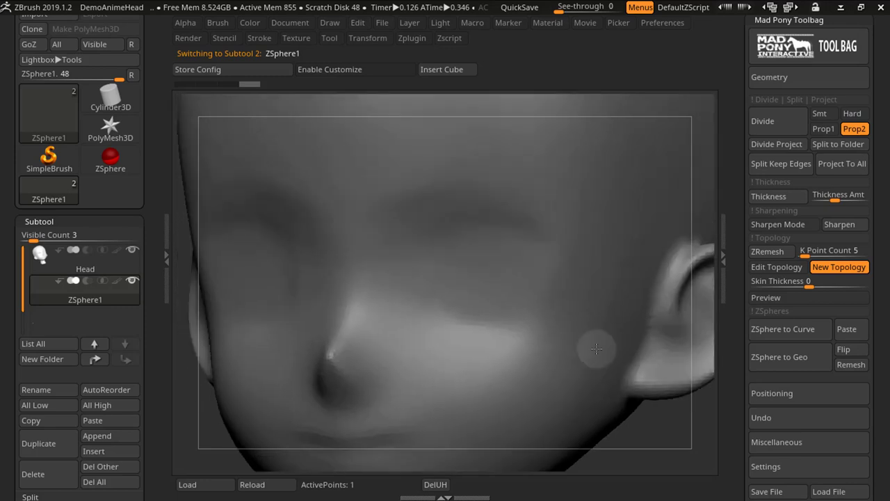
left_click_drag(449, 314, 473, 304)
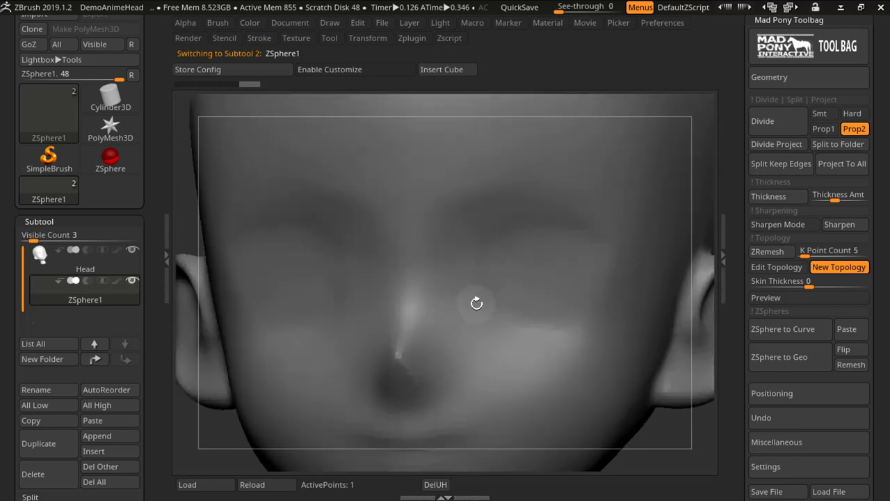
- Place a closed loop of ten connected topology points around the character's left eye socket
left_click(476, 304)
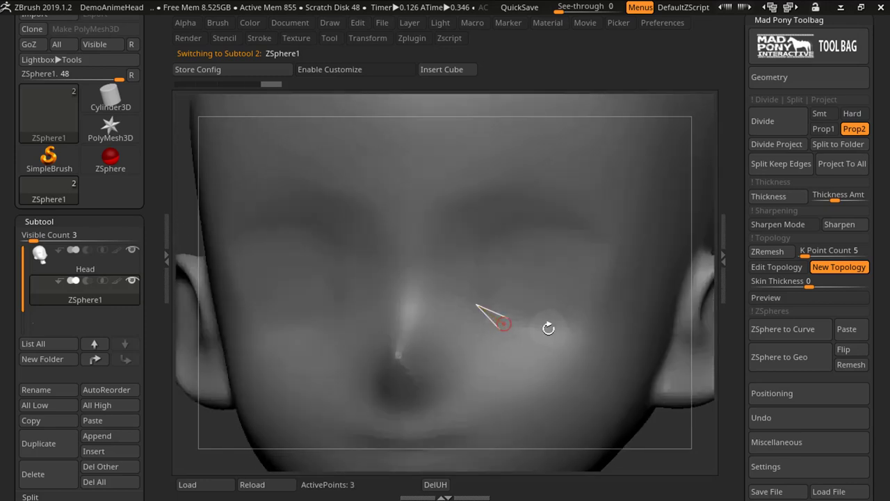
left_click(536, 328)
left_click(569, 326)
left_click(603, 282)
left_click(599, 245)
left_click(552, 222)
left_click(502, 224)
left_click(488, 254)
left_click(473, 273)
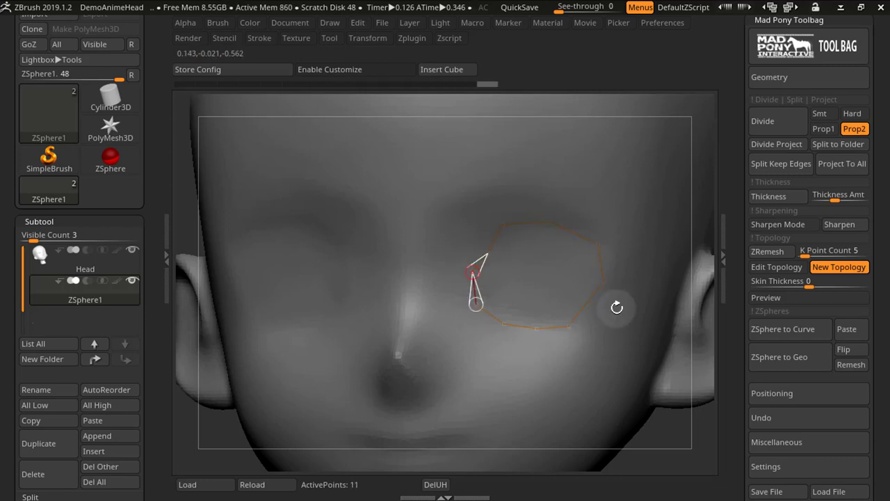
- Preview the open eye-loop topology and return to editing the points on the head
left_click(782, 298)
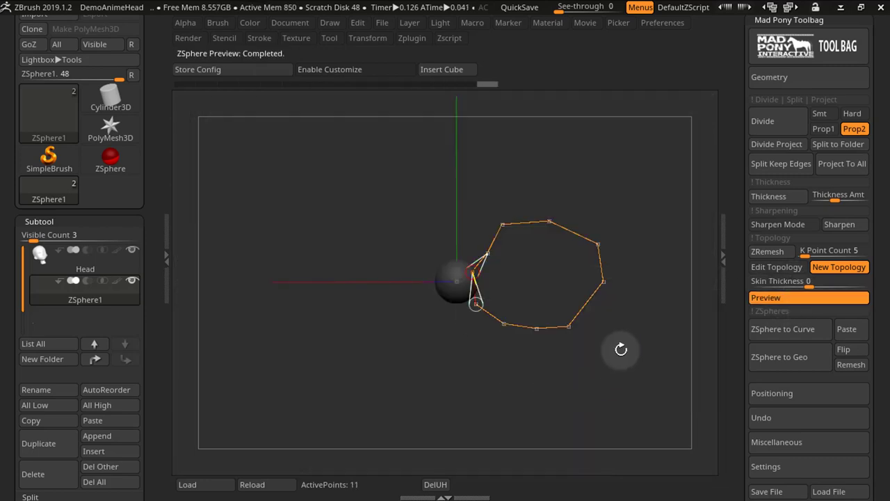
mouse_move(624, 349)
left_mouse_down()
mouse_move(521, 354)
mouse_move(608, 397)
mouse_move(616, 346)
left_mouse_up()
left_click(809, 299)
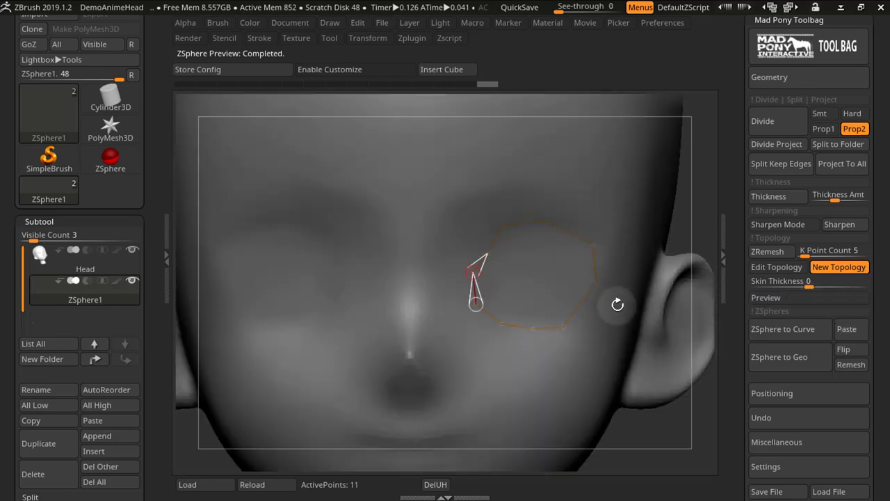
- Connect the upper points of the eye loop to the opposite lower points with three crossing edges that divide it into faces
left_click_drag(566, 274, 649, 328, "alt")
left_click_drag(601, 248, 459, 268, "alt")
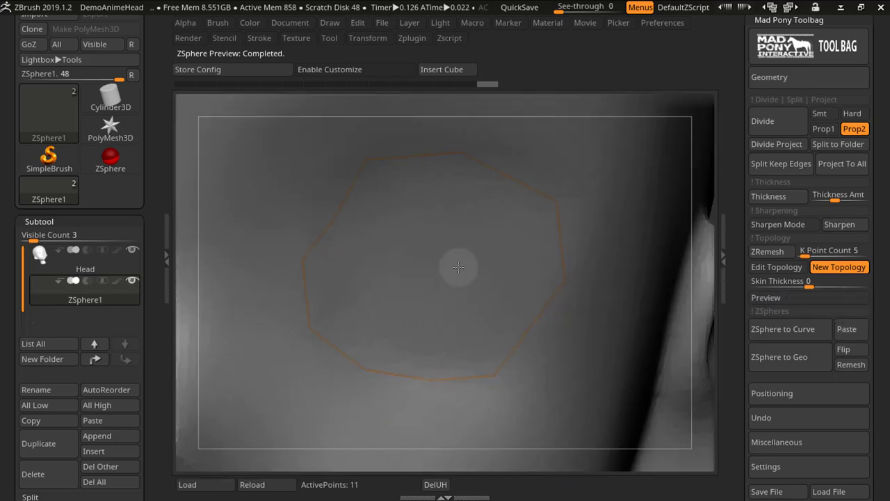
left_click(332, 221)
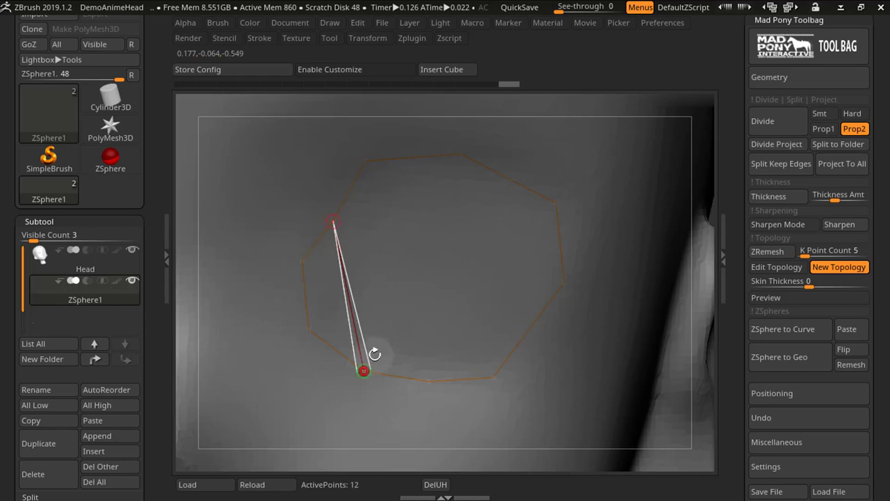
left_click(364, 160)
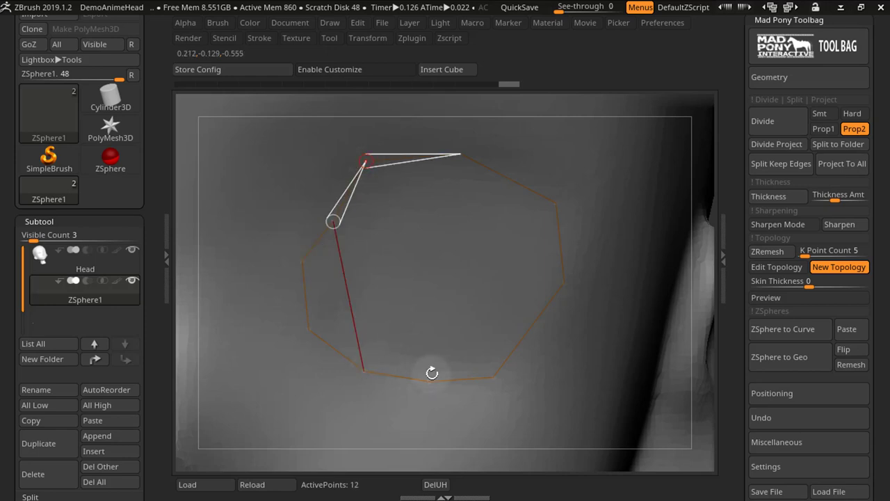
left_click(460, 154, "ctrl")
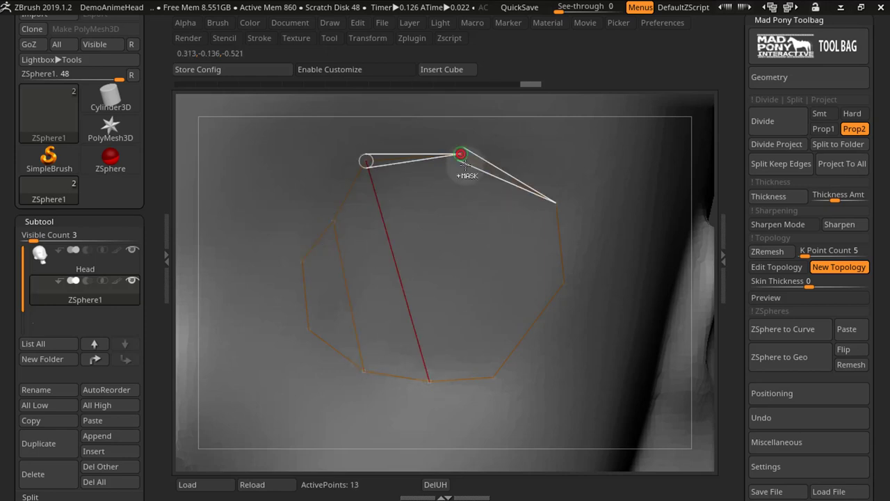
left_click(493, 377)
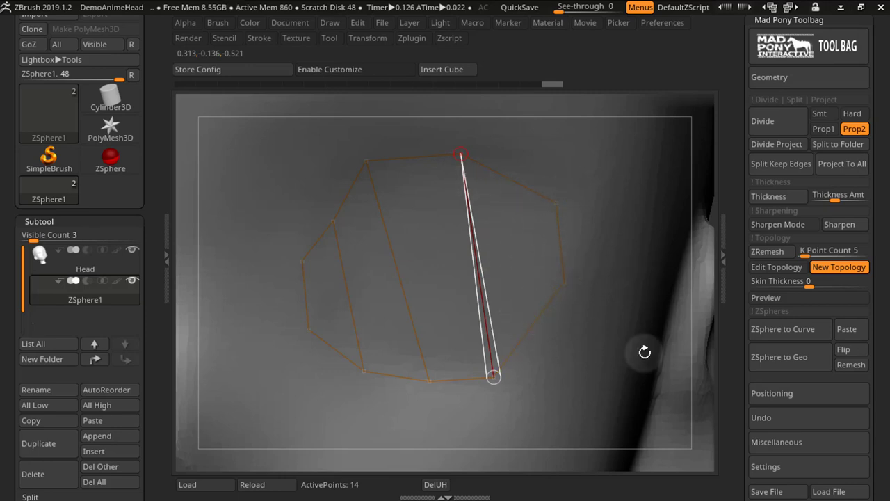
- Preview the divided eye patch as a surface and examine its polygons from several angles
left_click(793, 298)
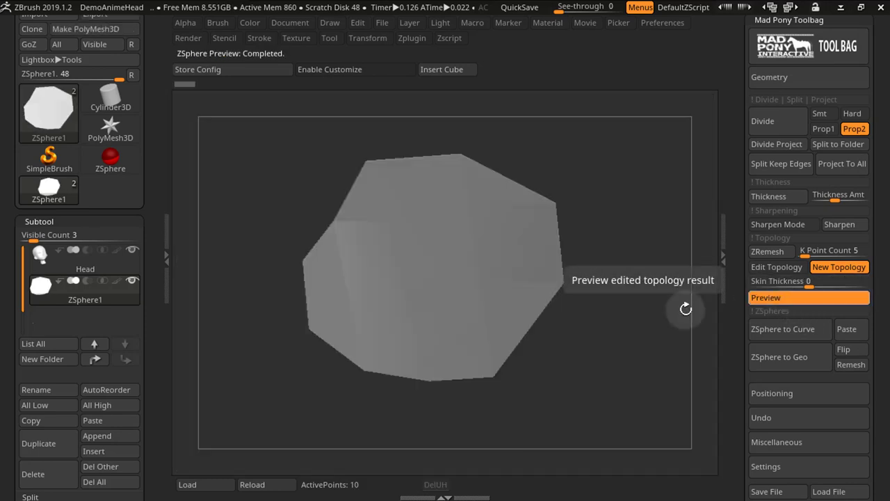
left_click_drag(610, 318, 561, 322)
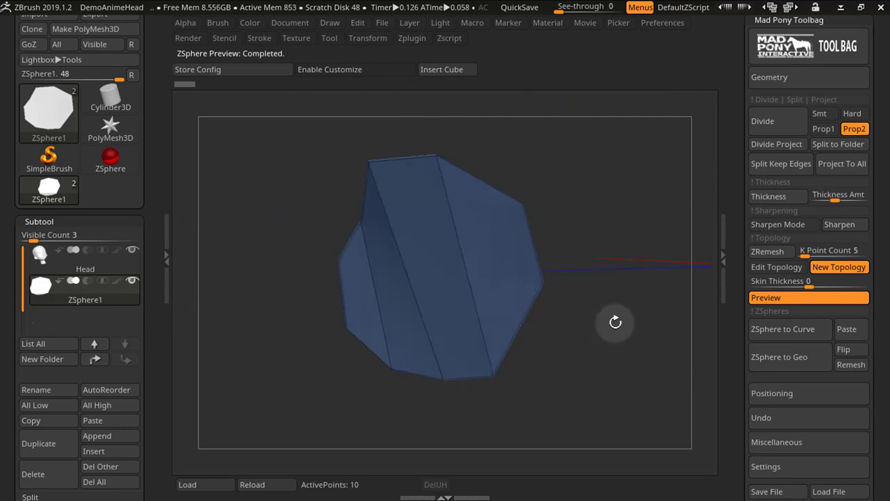
left_click_drag(603, 325, 528, 341)
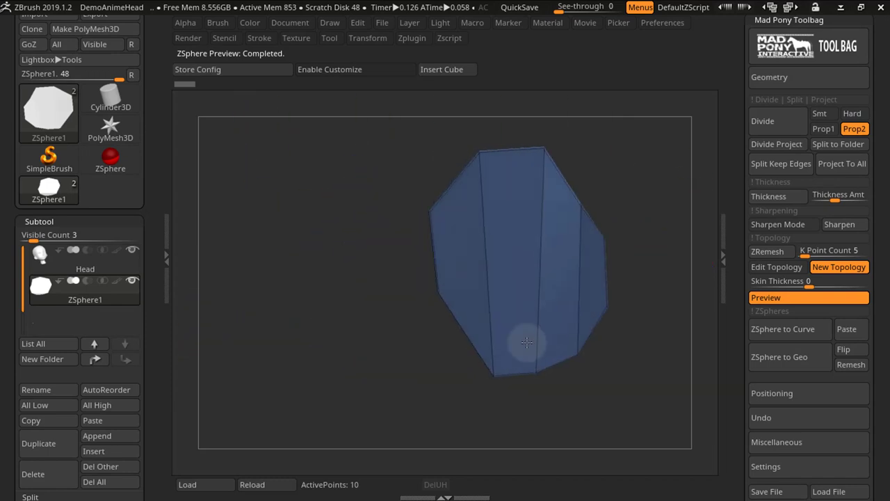
- Set the eye patch's Skin Thickness to 0.11111 and finish New Topology mode to turn the patch into a mesh
left_click(801, 281)
left_click(817, 282)
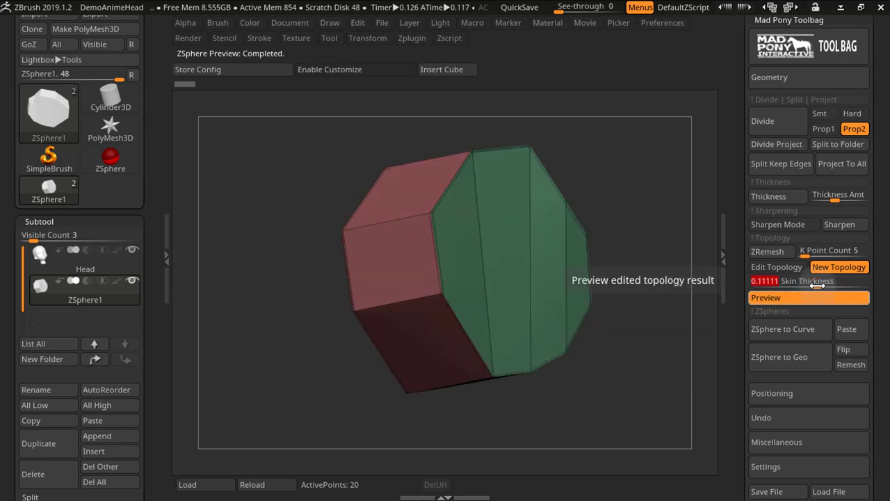
left_click_drag(641, 292, 700, 289)
left_click(815, 296)
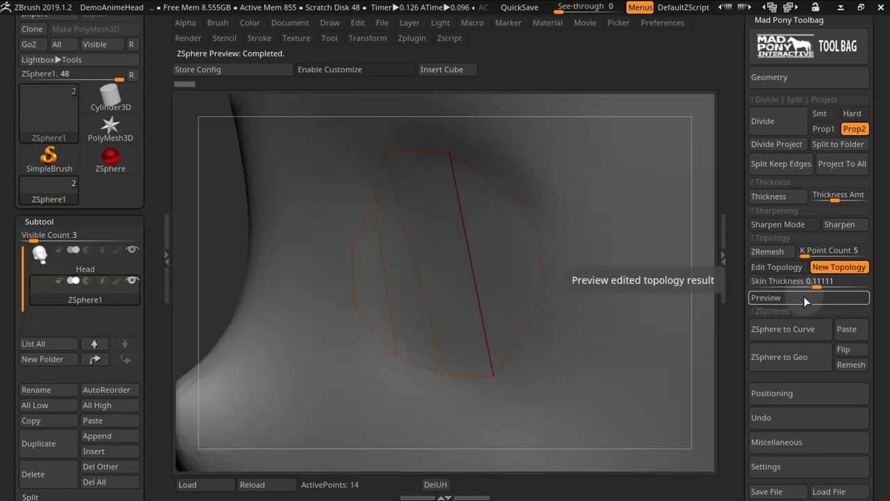
left_click(840, 270)
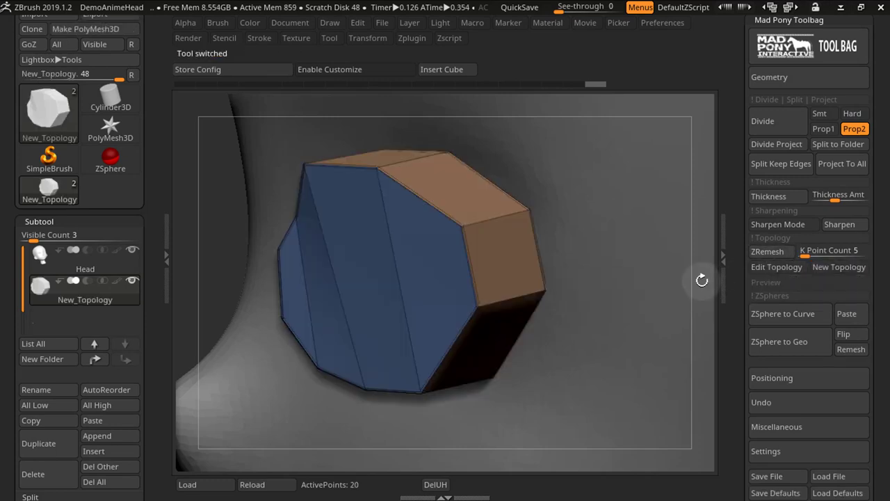